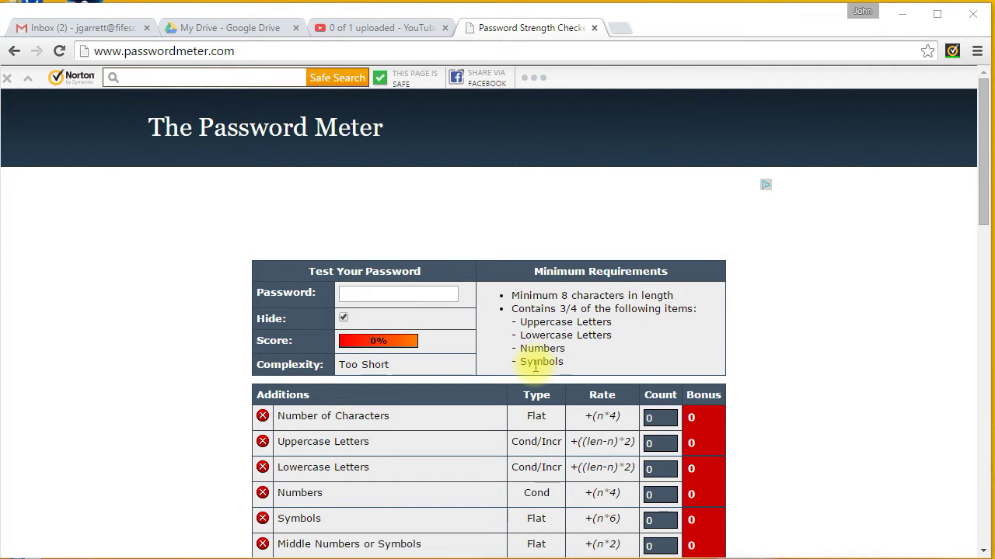
Turn off Hide so the password shows as plain text, then review the Deductions and Legend
left_click(343, 319)
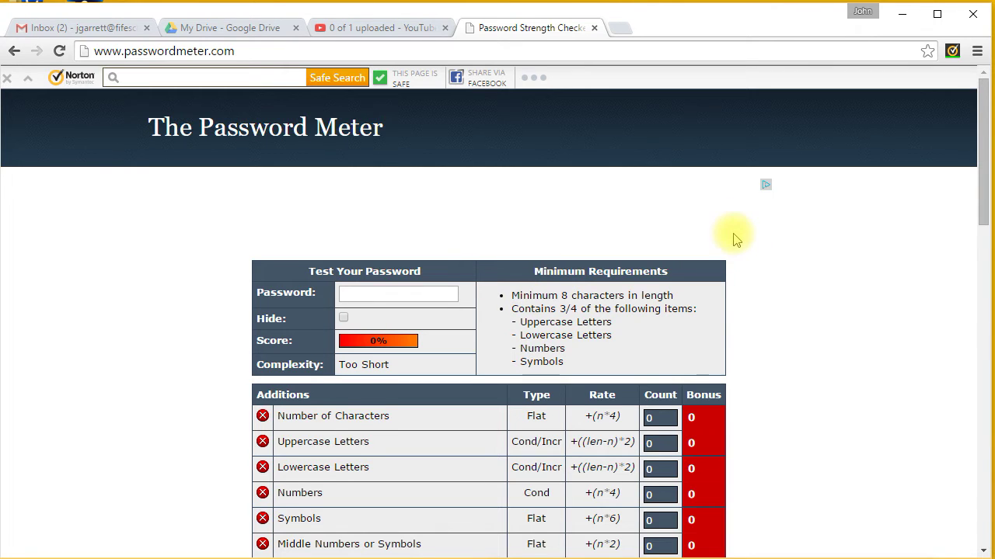
scroll(737, 264, "down", 2)
scroll(739, 291, "down", 6)
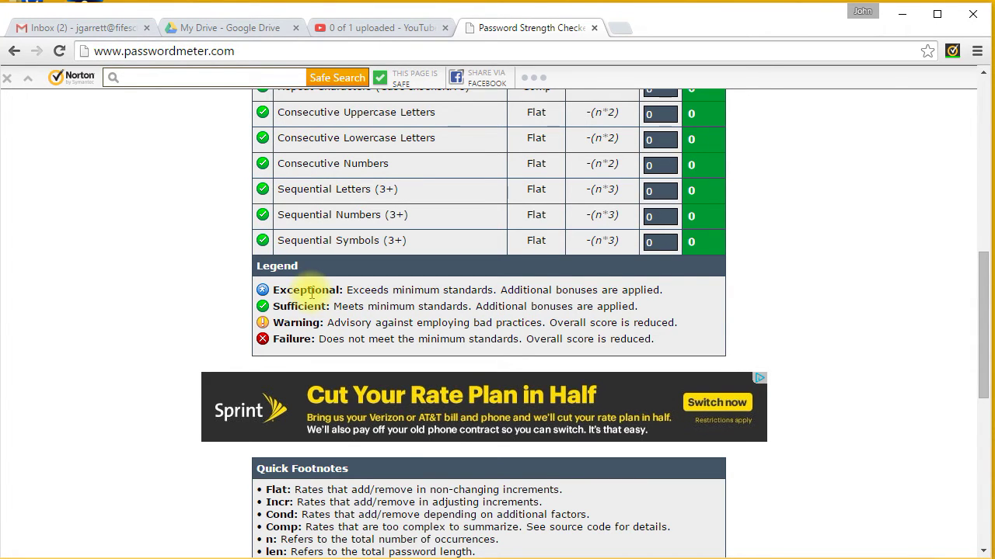
scroll(377, 317, "down", 1)
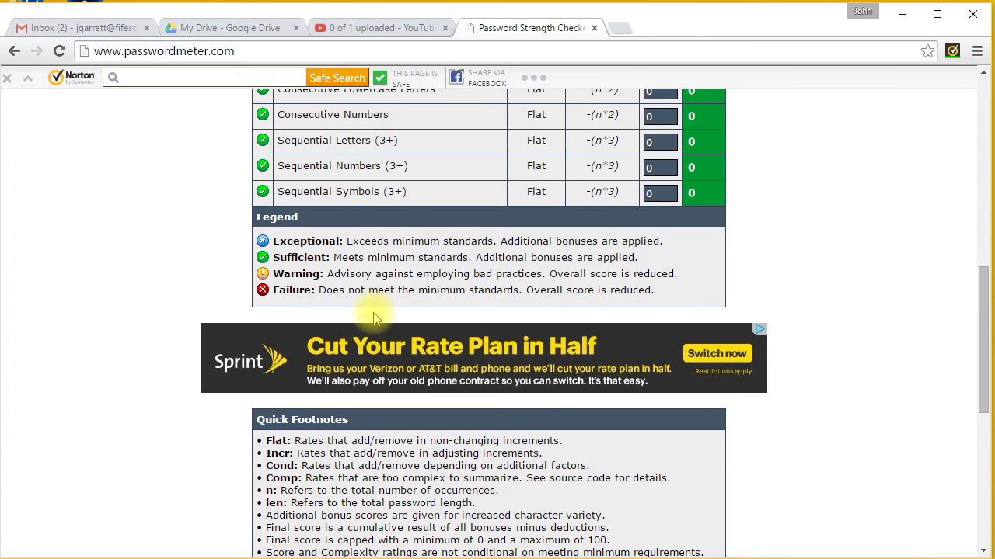
scroll(373, 317, "up", 10)
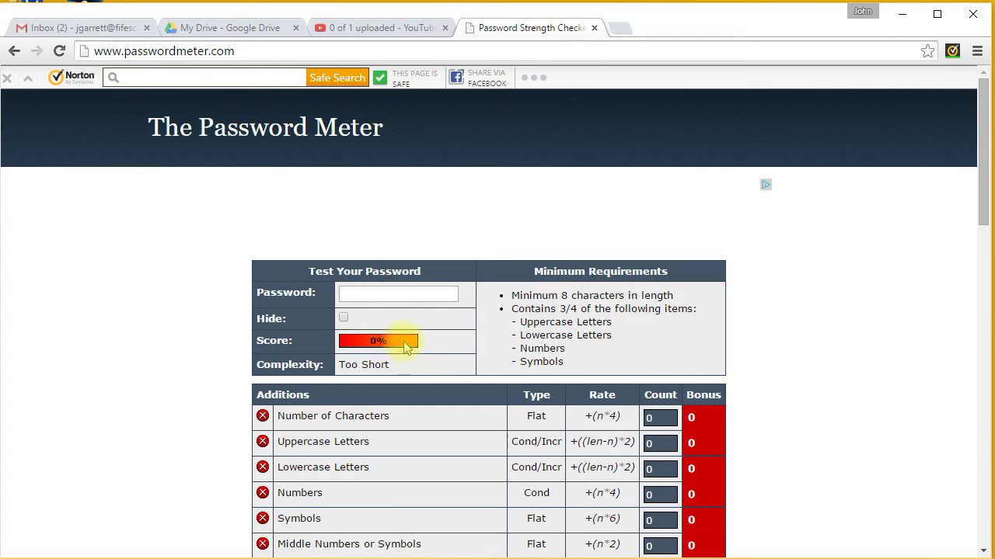
Enter an 11-character lowercase-and-digits test password and review its 43% Good score and deductions
left_click(392, 293)
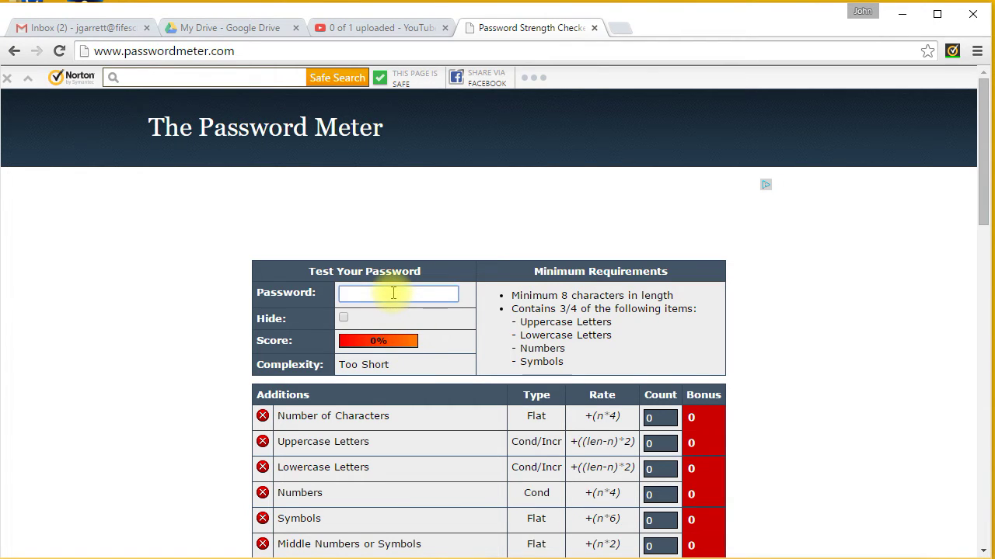
type("pas")
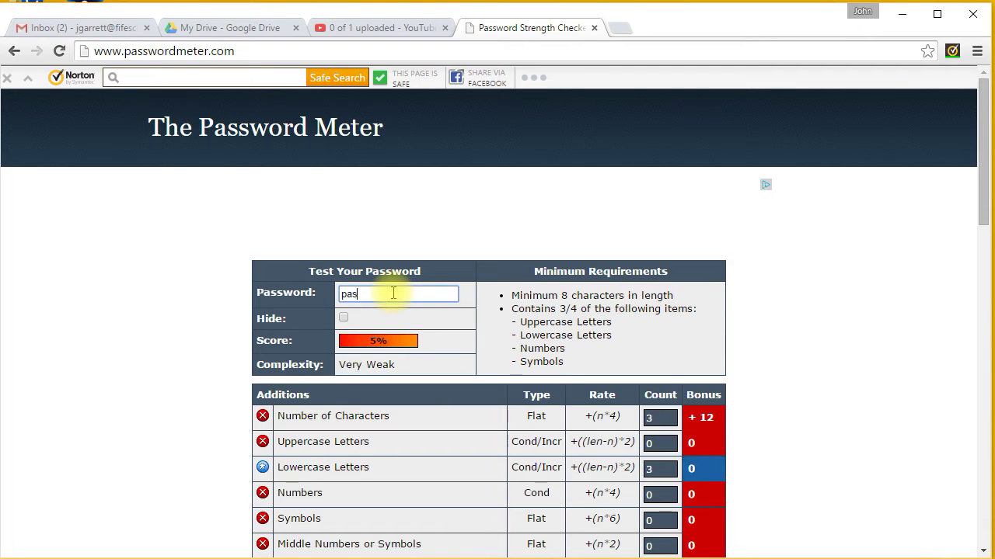
type("sword123")
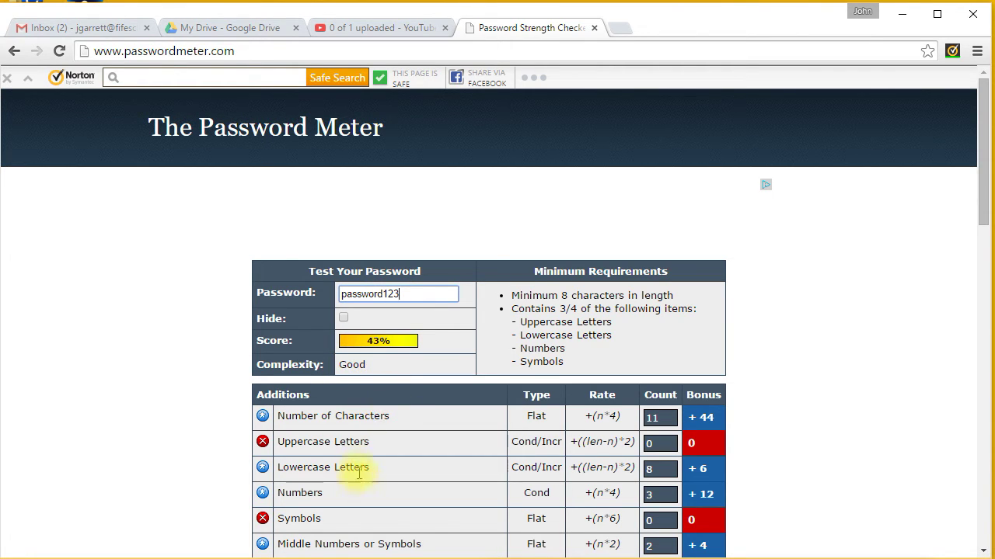
scroll(392, 429, "down", 1)
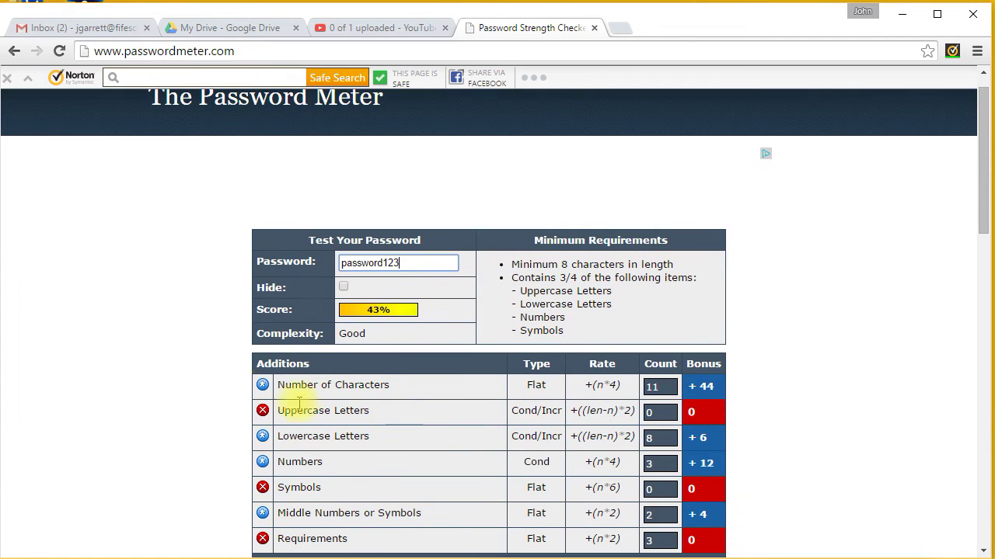
scroll(270, 395, "down", 3)
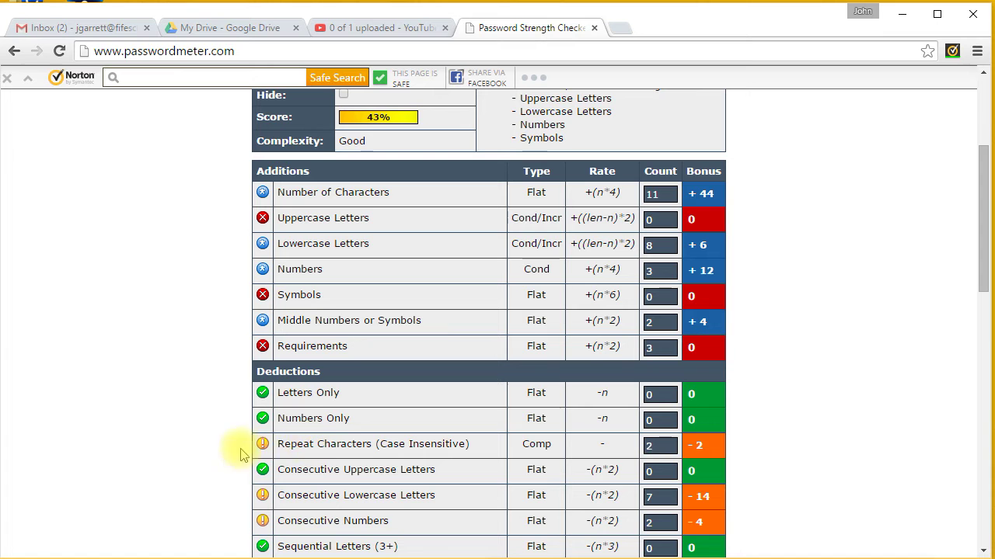
scroll(264, 520, "down", 3)
scroll(288, 471, "up", 1)
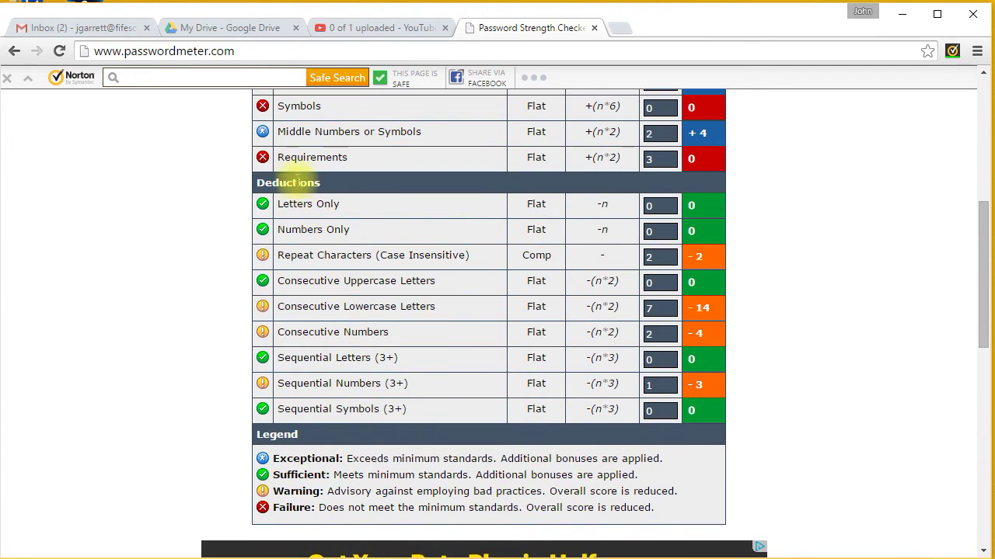
scroll(299, 187, "up", 1)
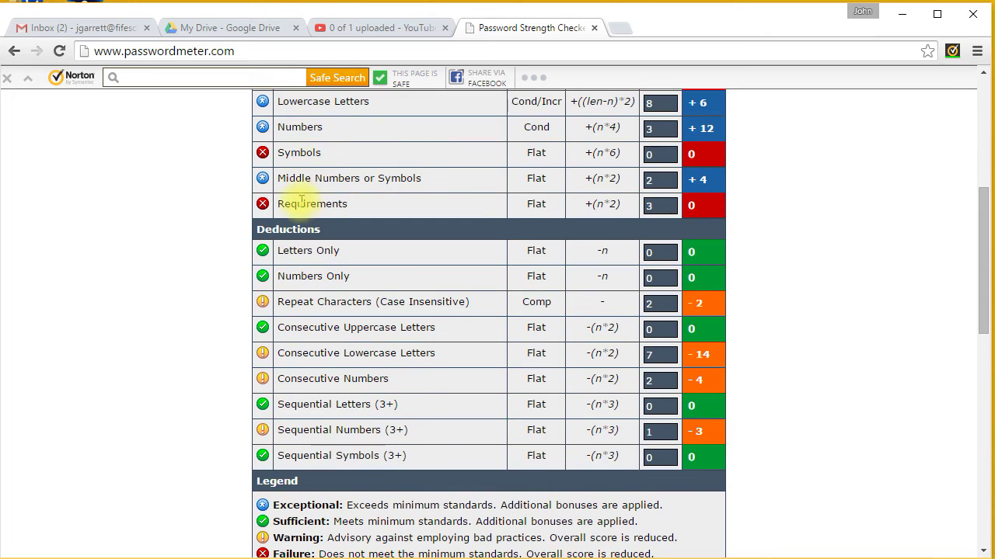
scroll(317, 163, "up", 1)
scroll(317, 169, "up", 4)
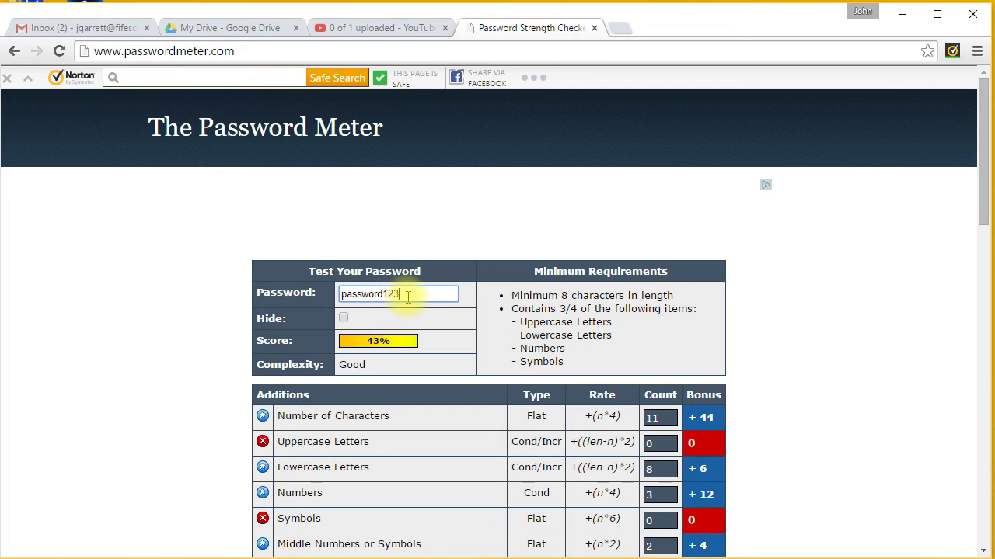
Replace the password with a 12-character letters, symbol and three-digit version, capitalising its first letter
left_click_drag(400, 295, 294, 289)
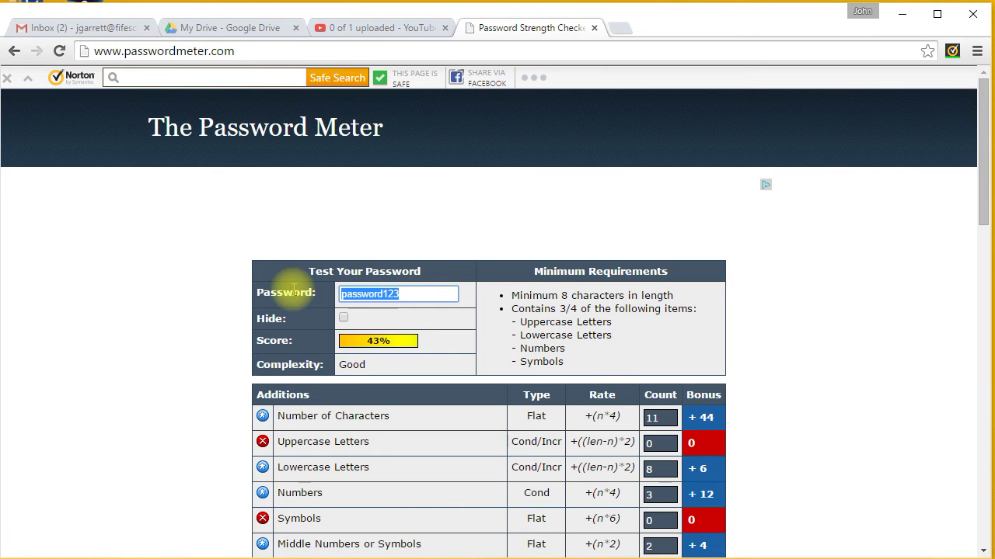
type("password")
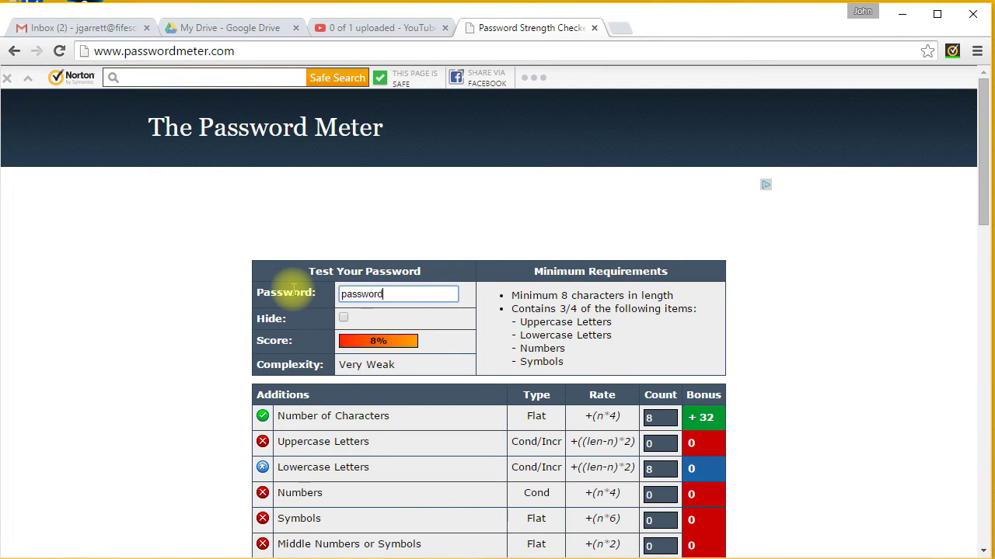
type("*")
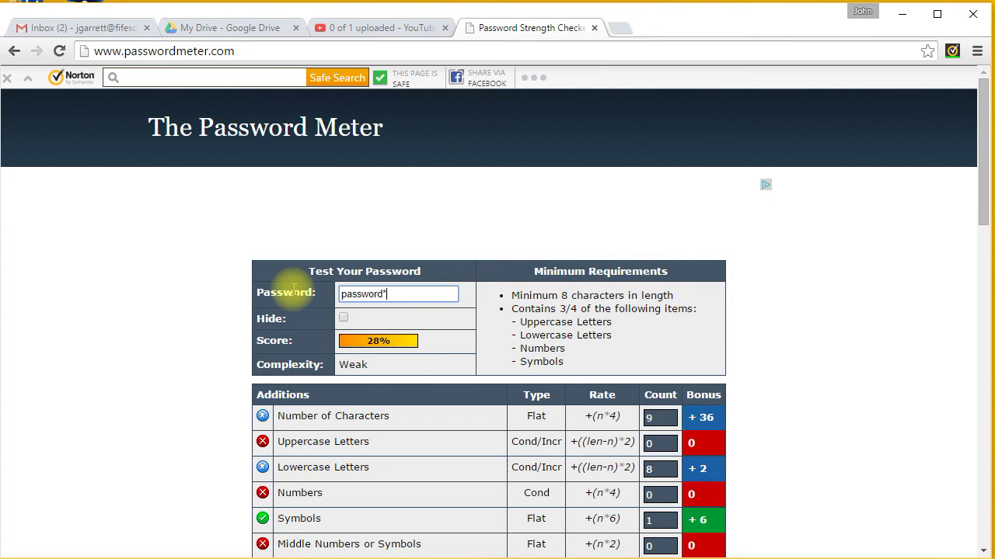
type("458")
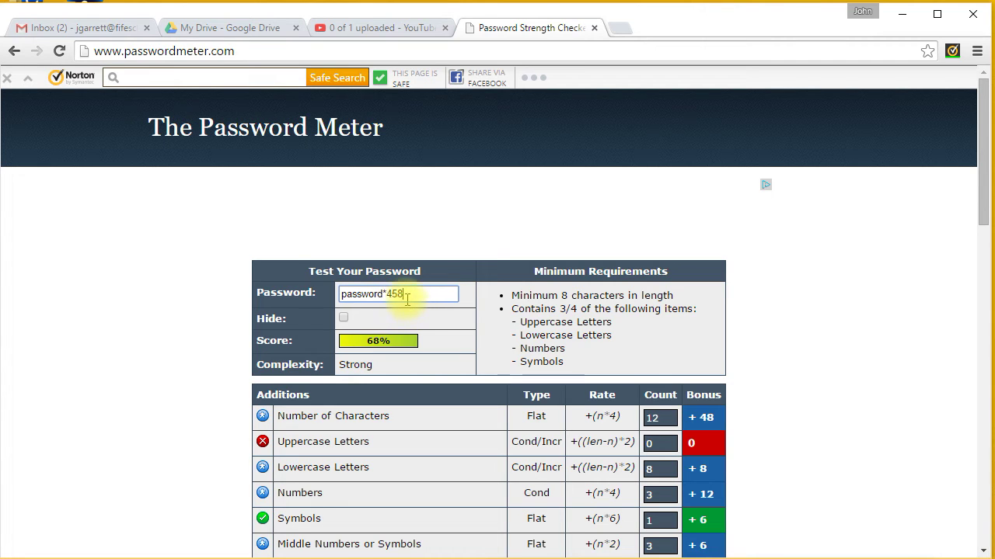
left_click(344, 293)
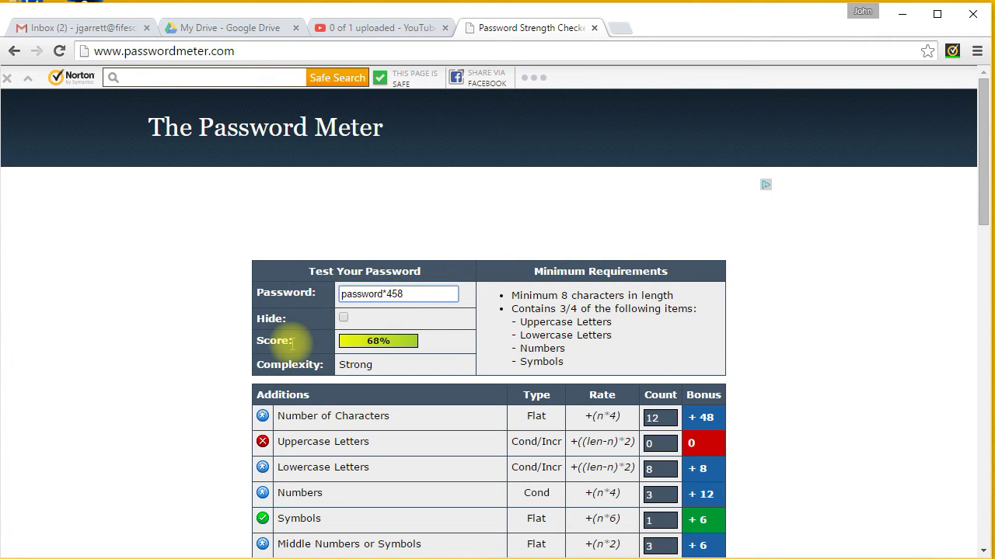
key("Delete")
type("P")
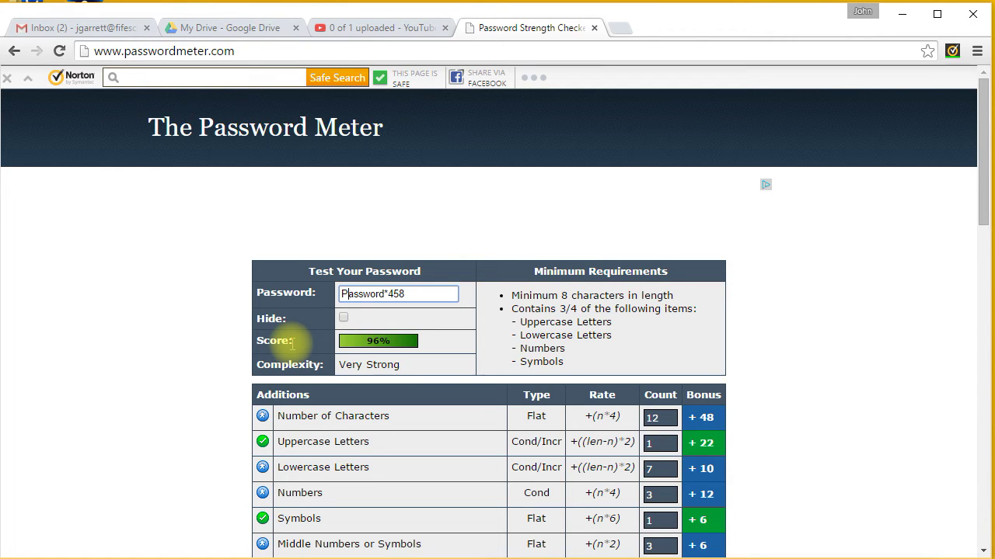
Retype the capital first letter and capitalise the w, reaching a 100% Very Strong score
key("BackSpace")
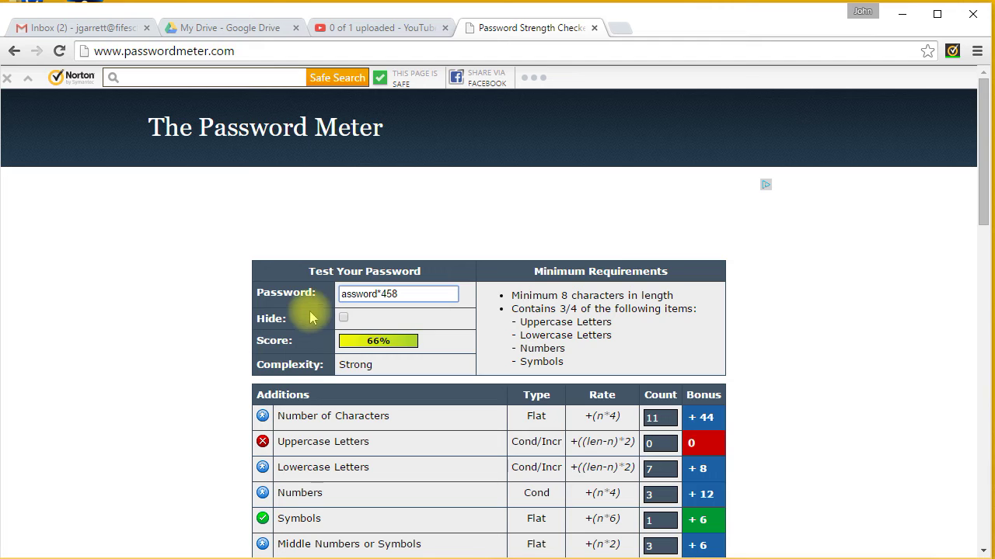
type("P")
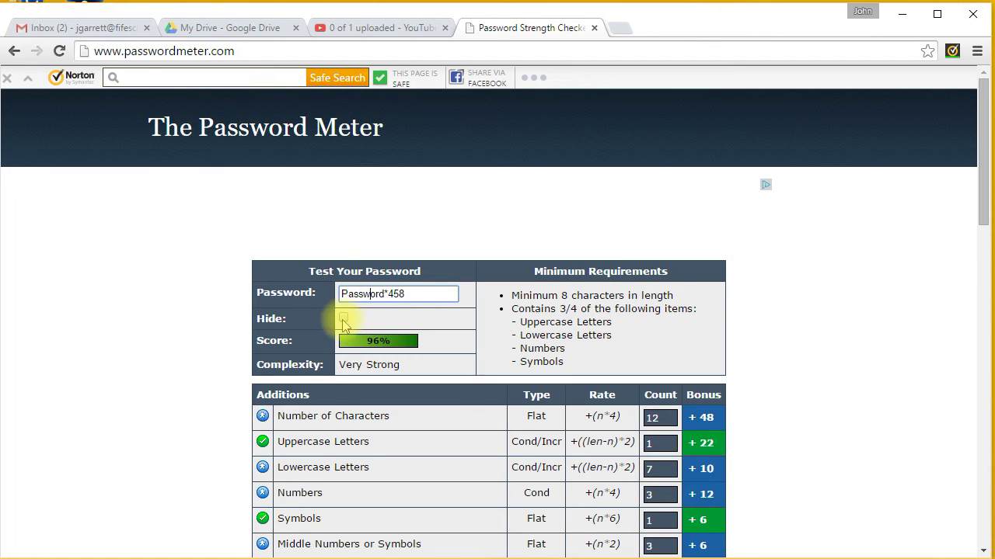
key("BackSpace")
type("W")
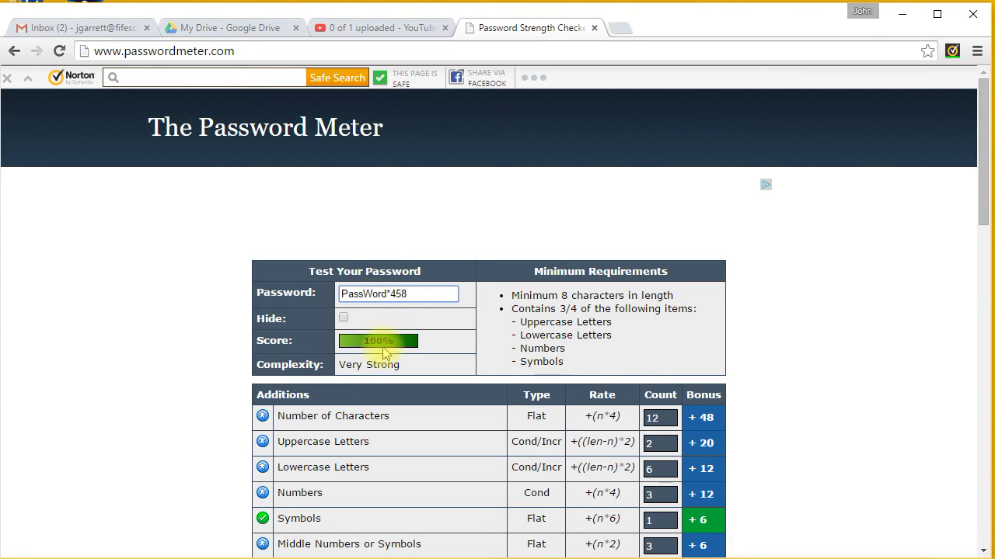
left_click_drag(418, 293, 323, 299)
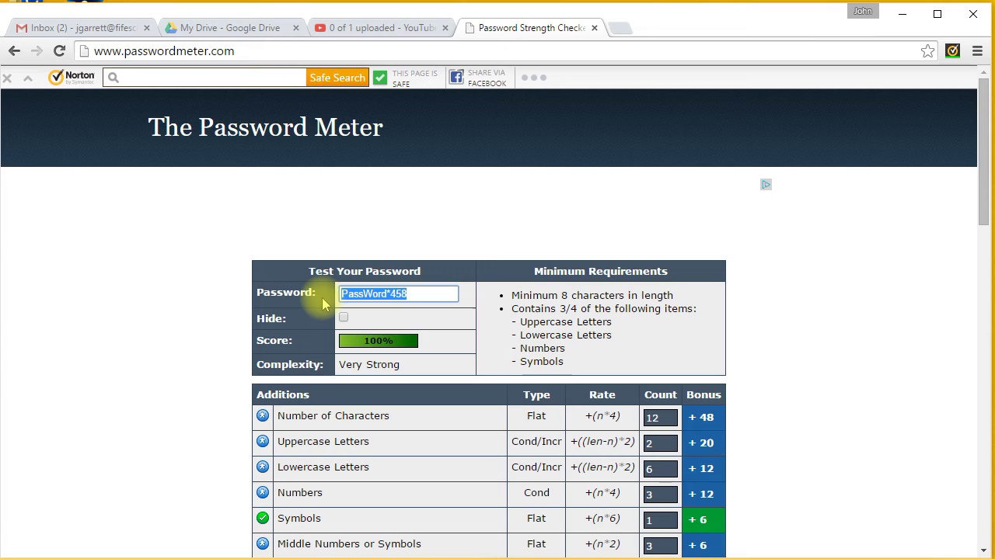
Type a new mixed-case test password with one digit and @, fix typos, and insert a t after the @
type("I")
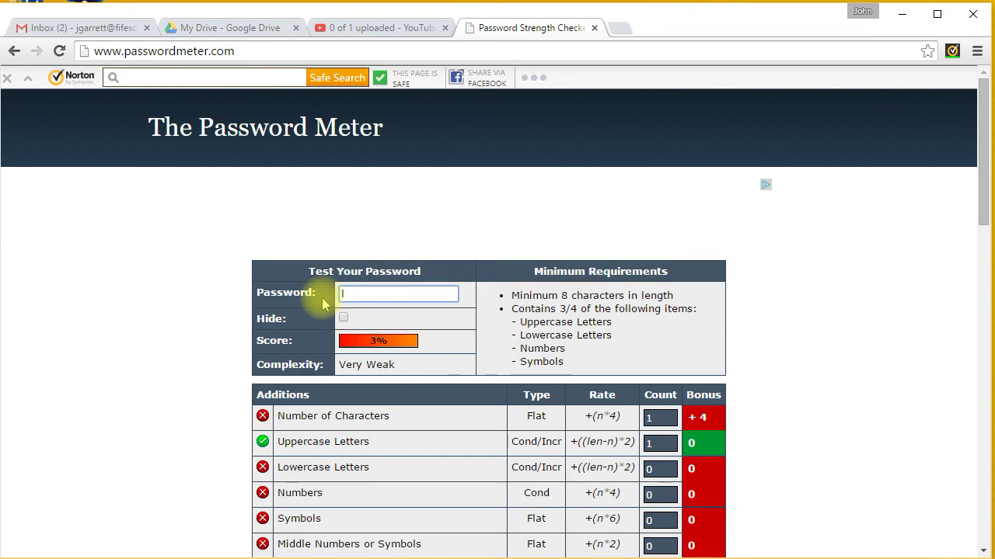
type("l")
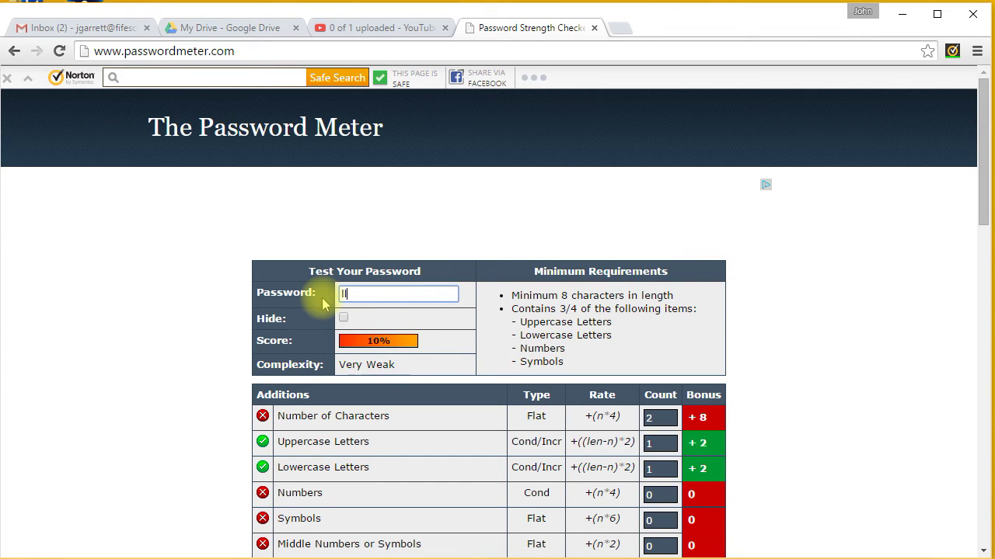
key("BackSpace")
key("BackSpace")
type("I")
key("BackSpace")
type("lI2")
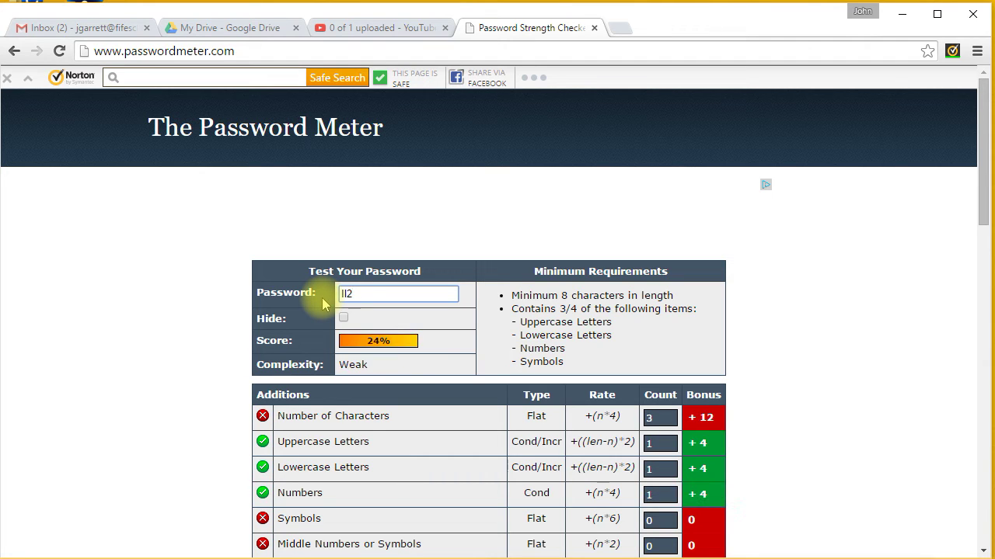
type("e@")
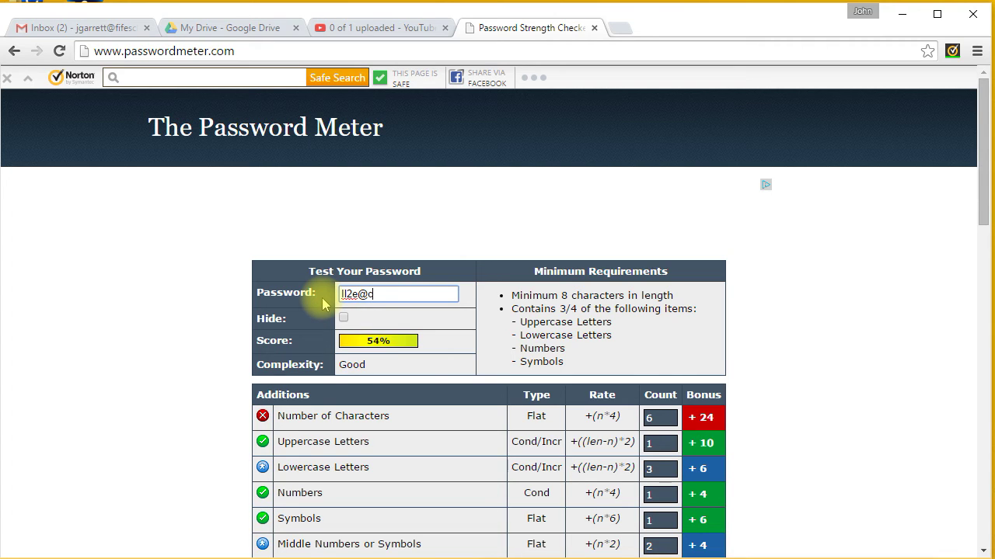
type("chEEEse")
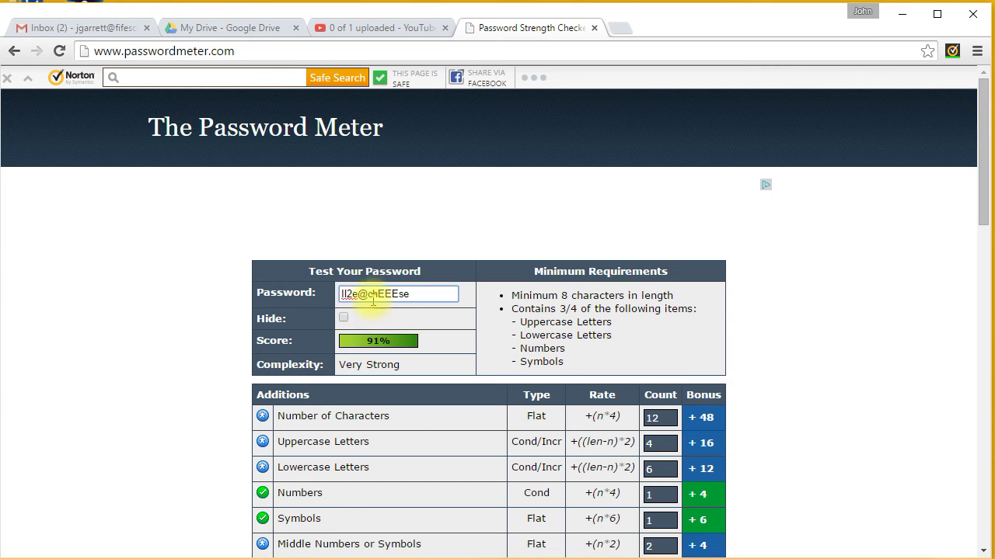
left_click(366, 293)
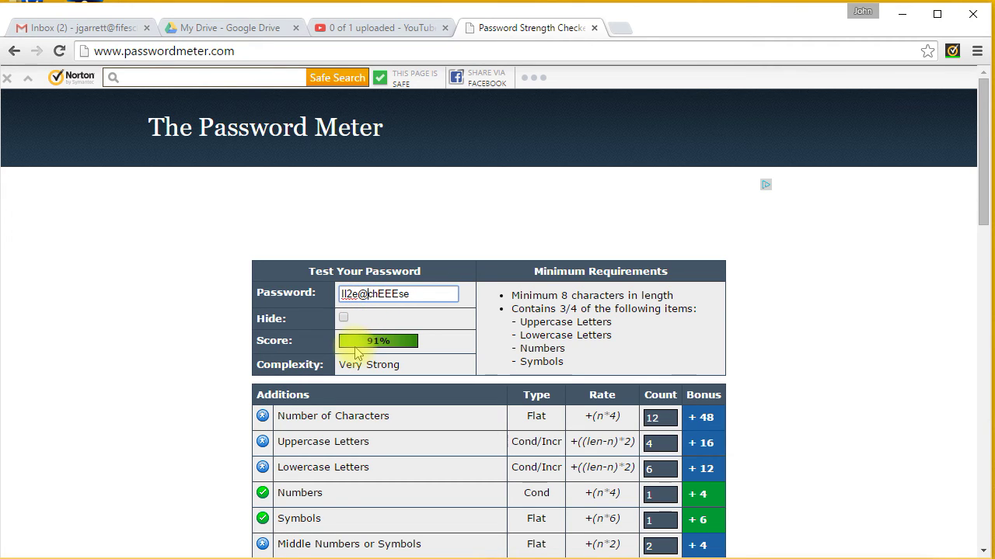
type("t")
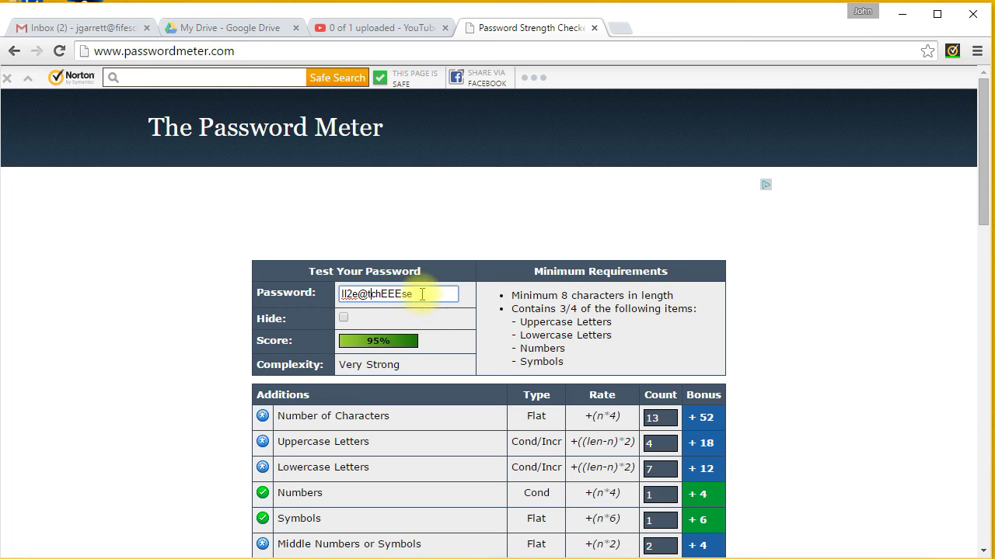
left_click_drag(422, 294, 310, 294)
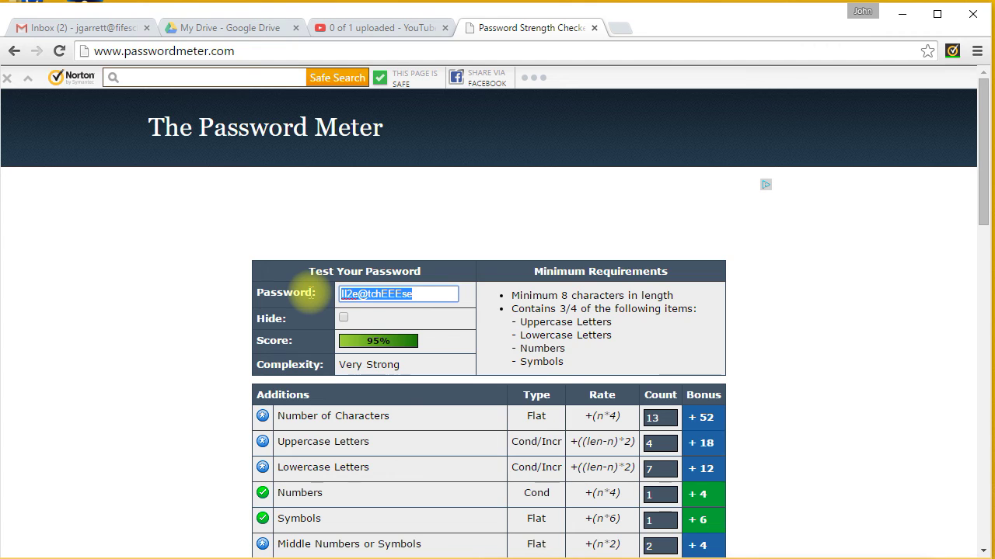
Enter a 10-character password with two capitals, two digits and two symbols, then check the Additions table
type("ScR")
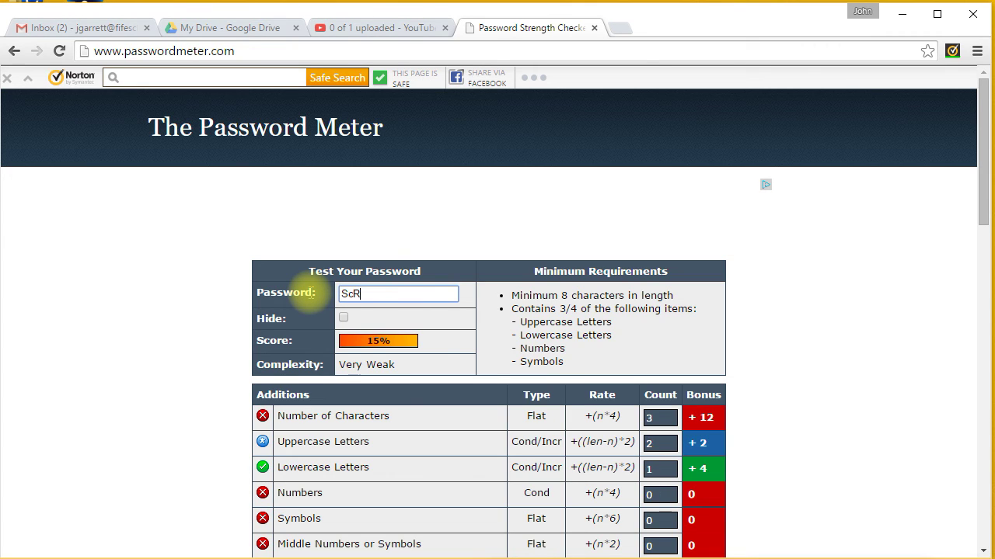
type("*")
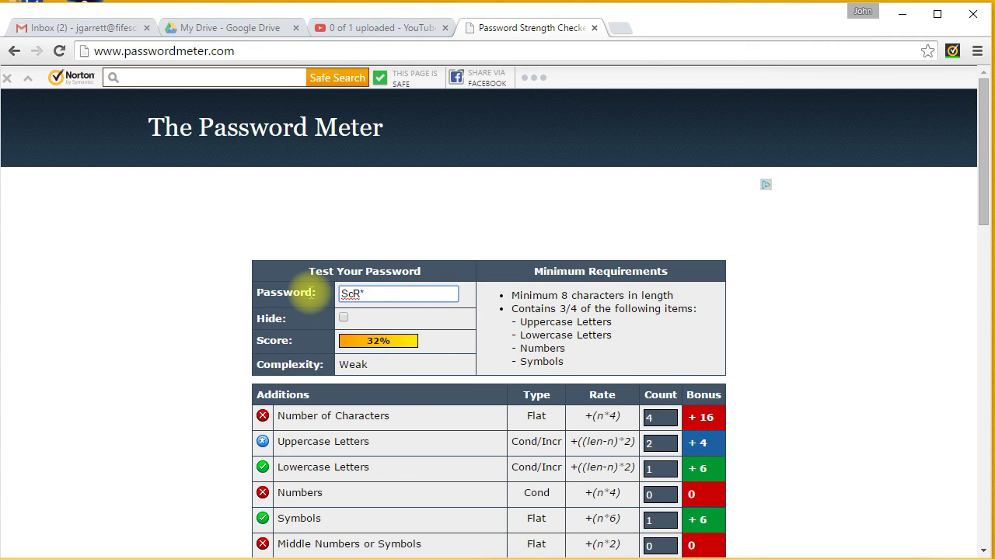
type("15")
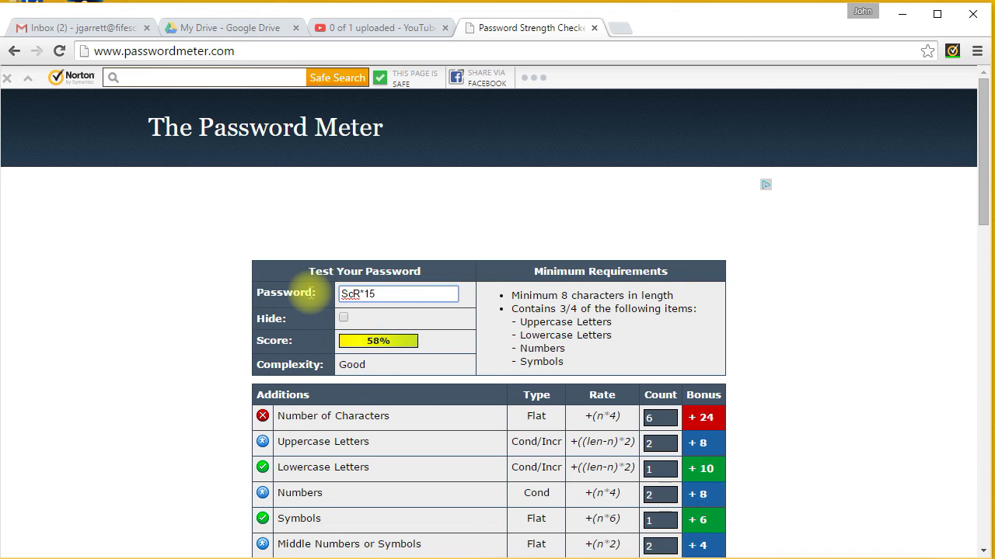
type("@hme")
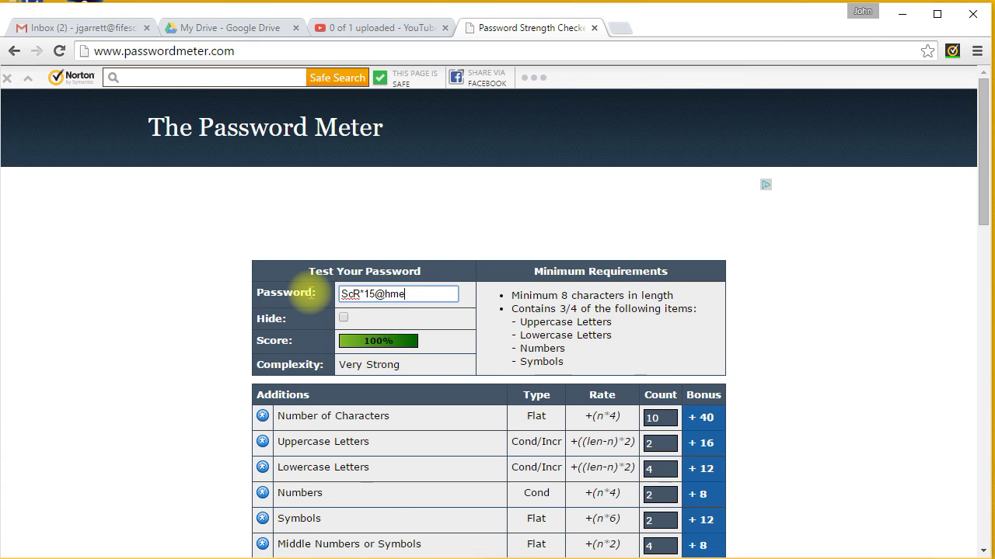
scroll(314, 289, "down", 1)
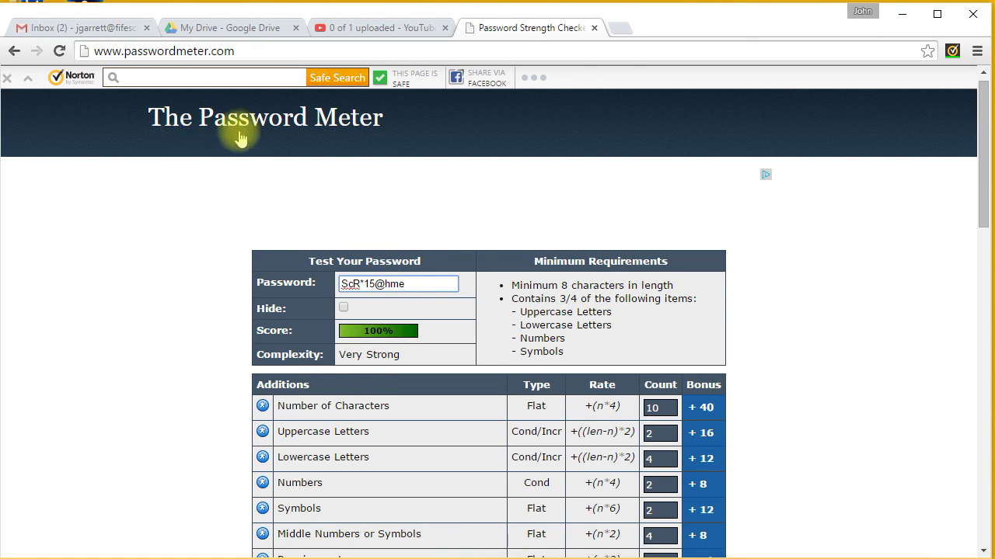
left_click(343, 307)
left_click(343, 308)
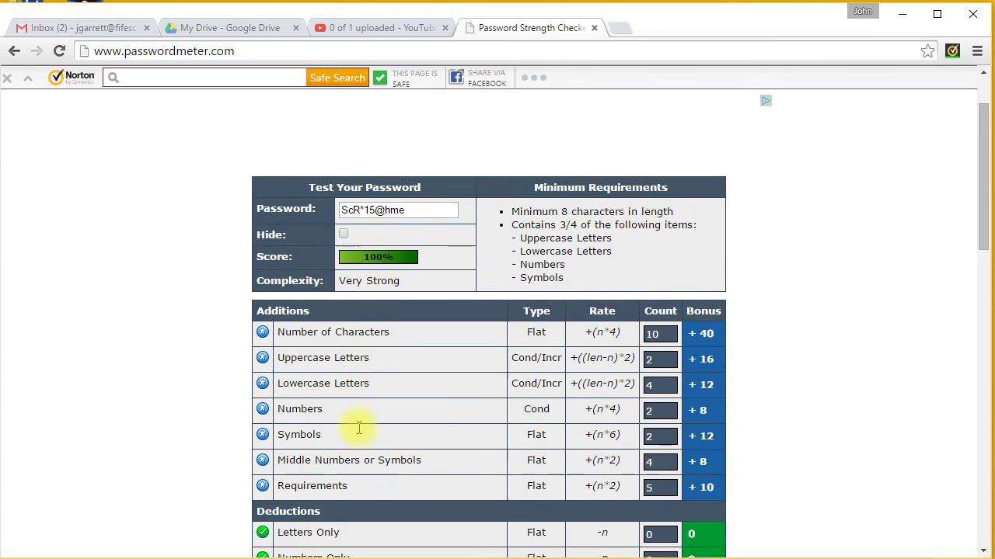
scroll(359, 427, "down", 2)
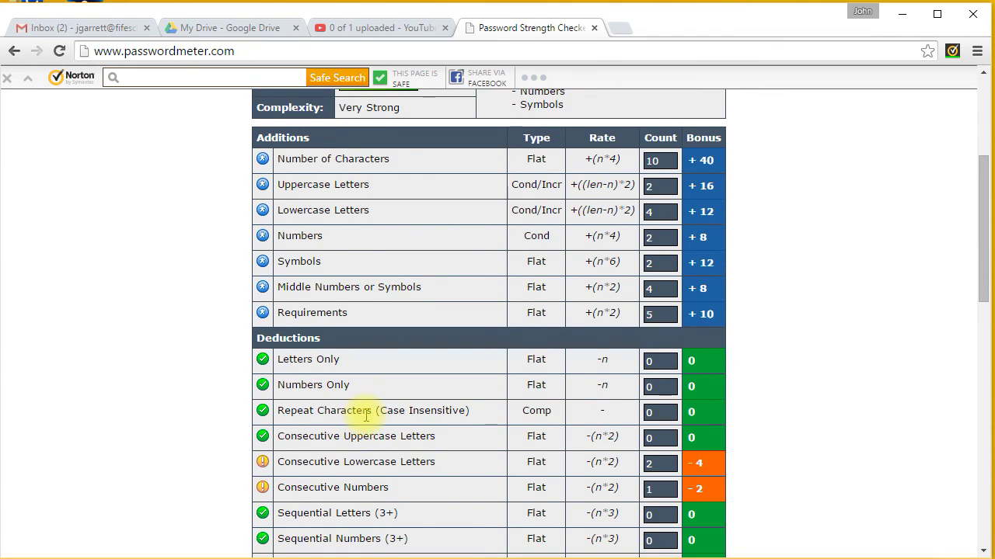
scroll(366, 416, "down", 4)
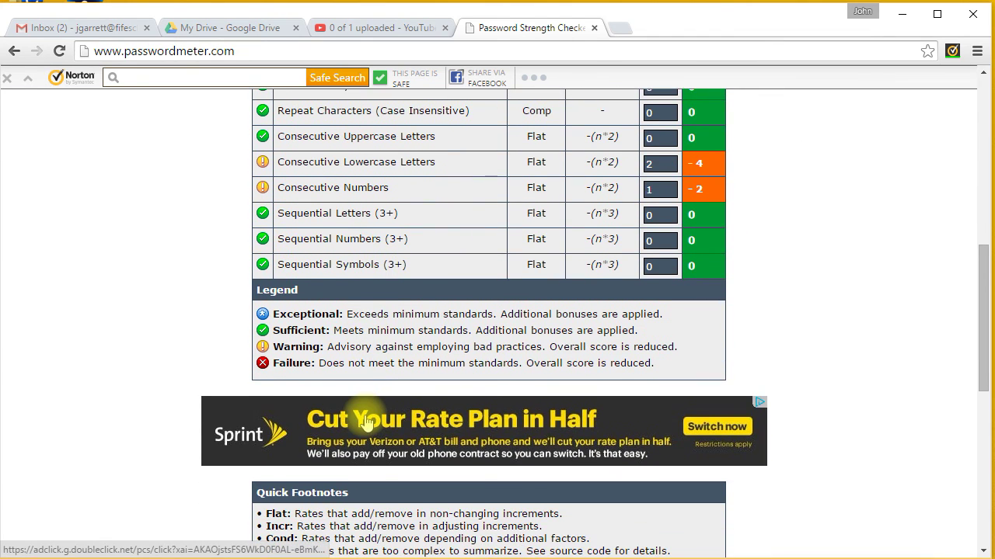
scroll(389, 384, "up", 7)
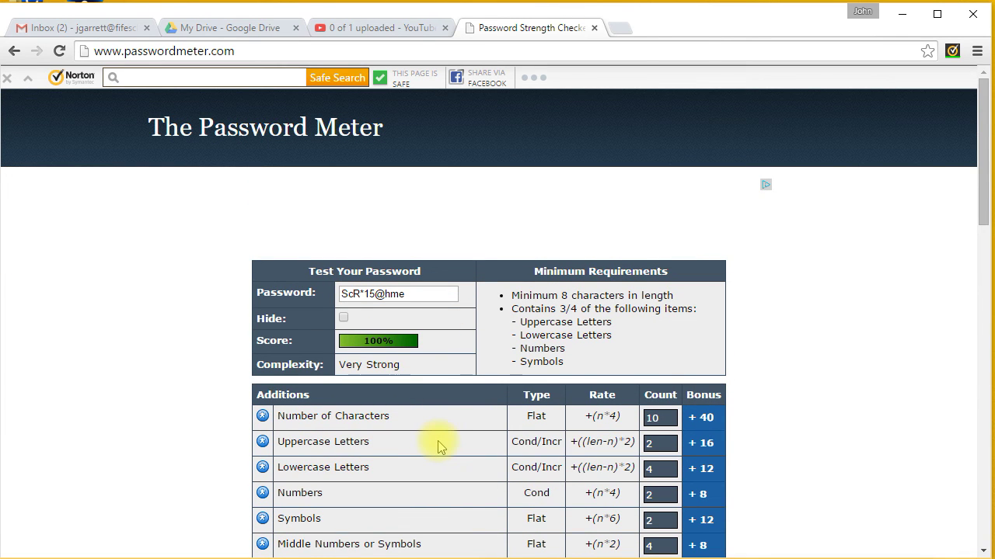